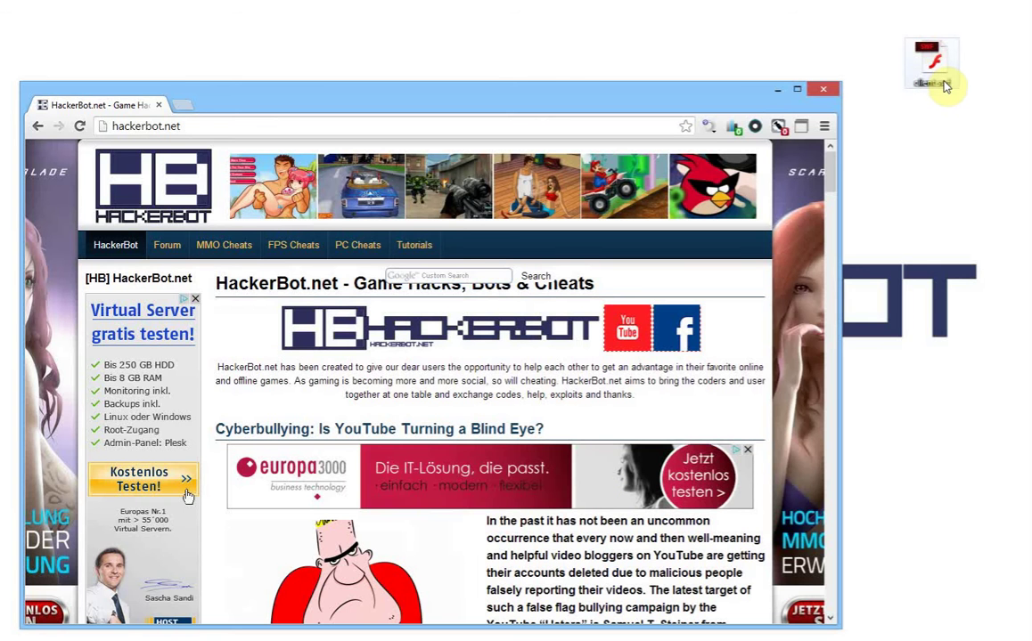
# Drag the desktop client.swf into a new Chrome tab, where it stays stuck on Loading.
pyautogui.moveTo(945, 85); pyautogui.dragTo(223, 104)
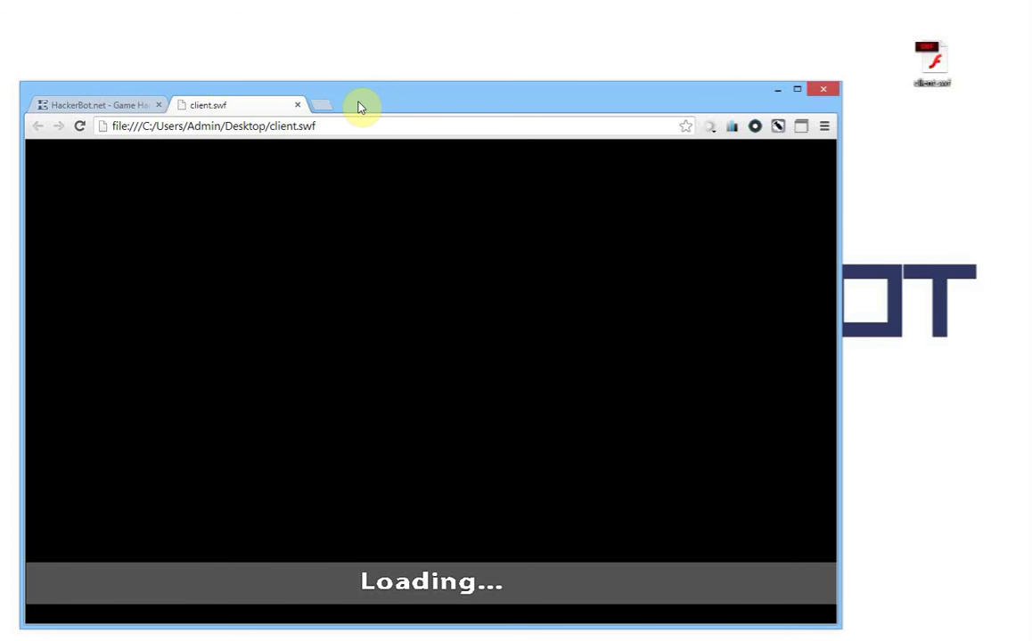
pyautogui.click(110, 104)
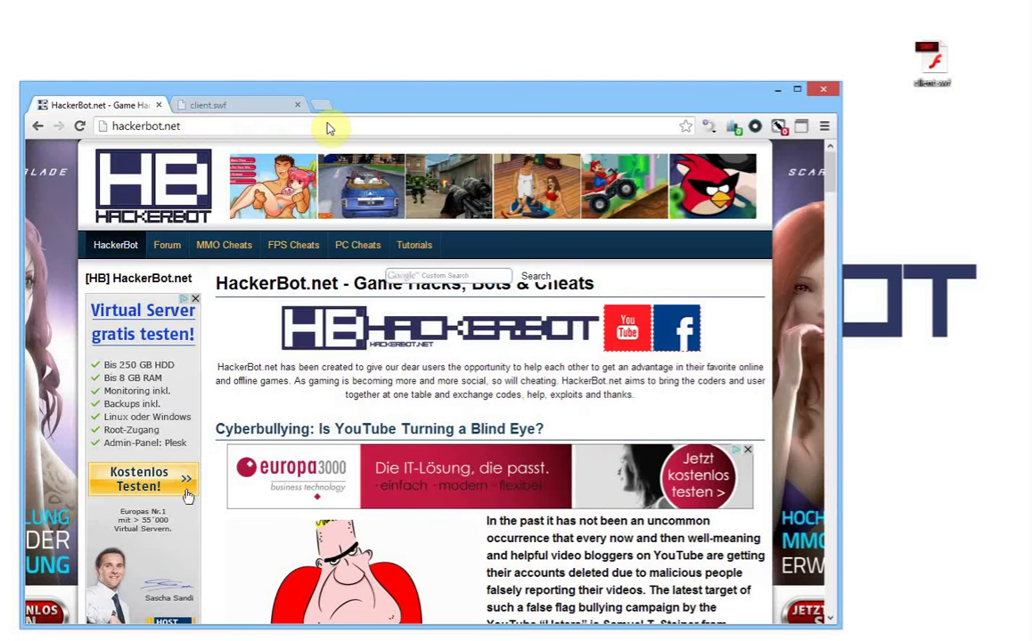
# Load chrome://plugins in the HackerBot tab to list the installed plug-ins.
pyautogui.click(241, 127)
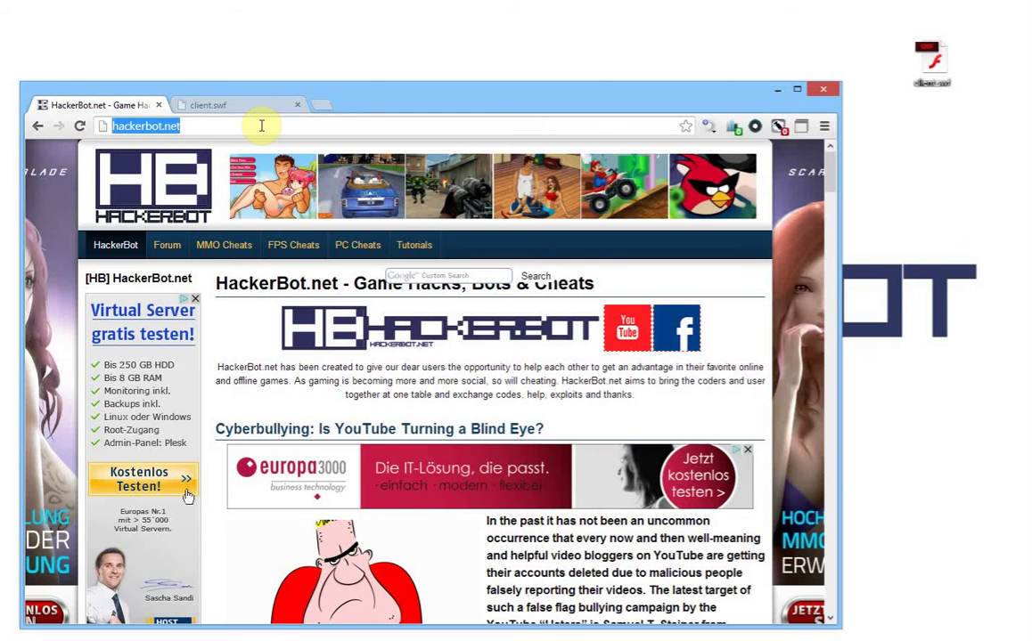
pyautogui.write('chrom')
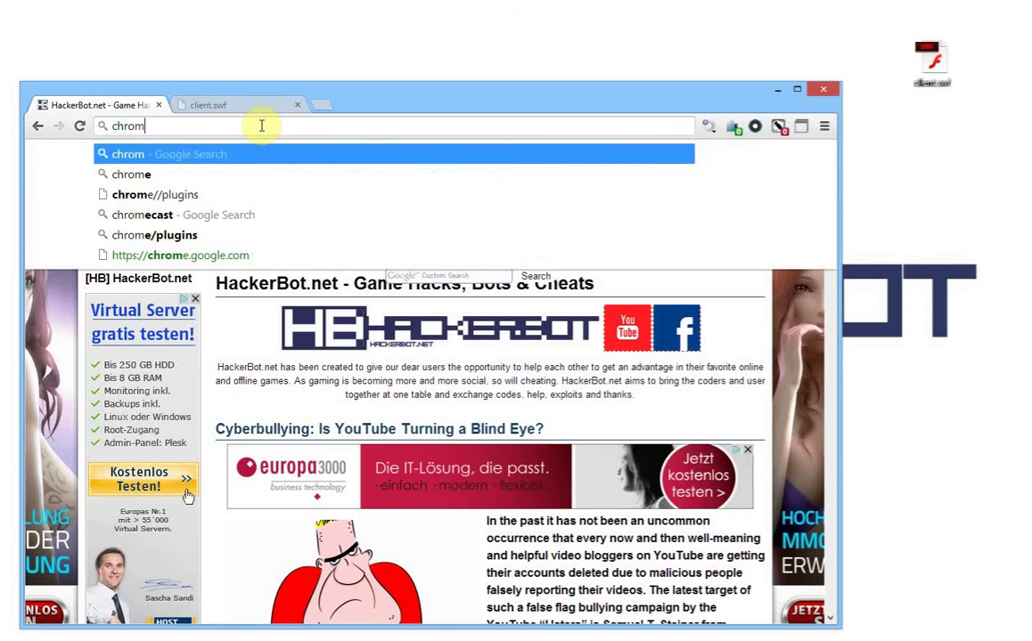
pyautogui.write('e:')
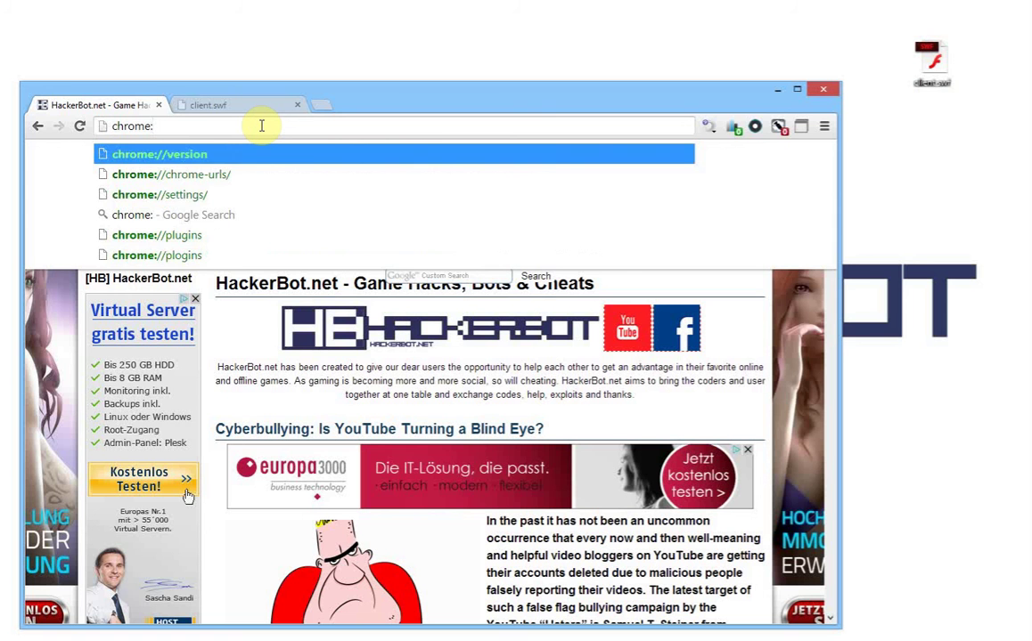
pyautogui.write('//plugin')
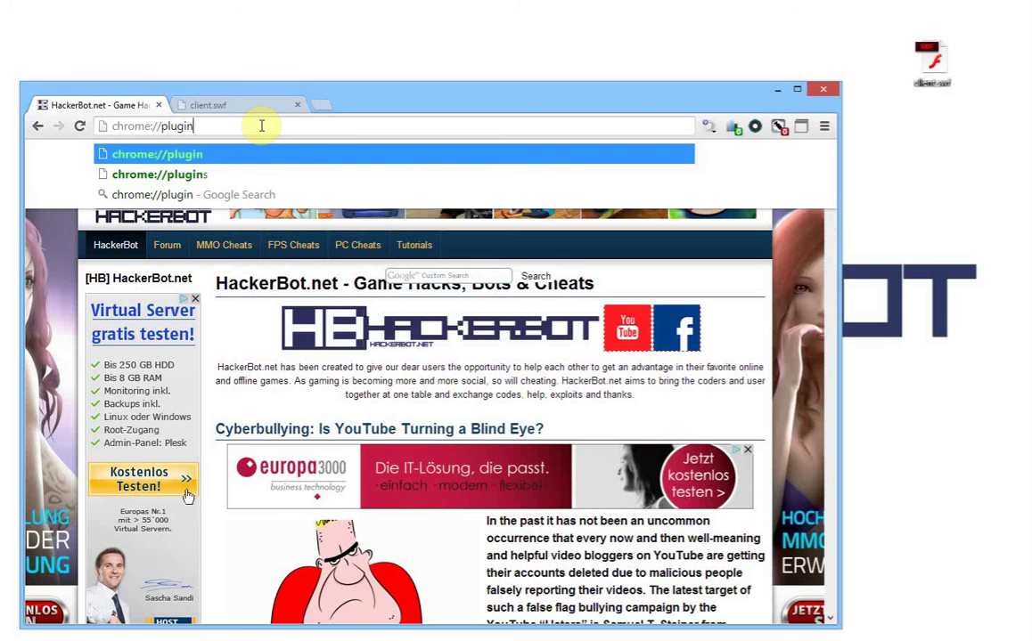
pyautogui.write('s')
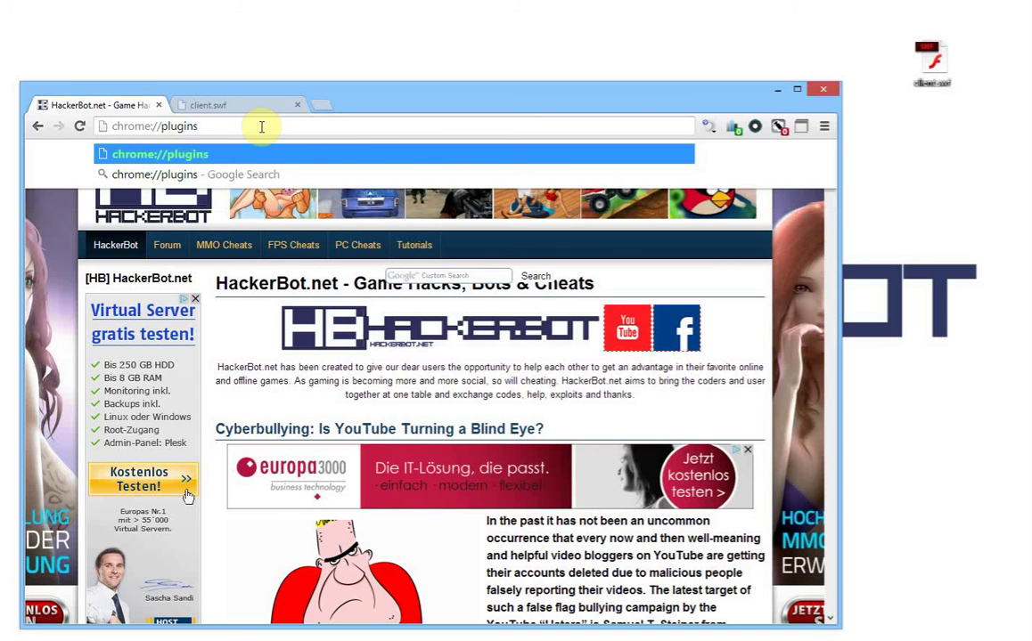
pyautogui.press('Return')
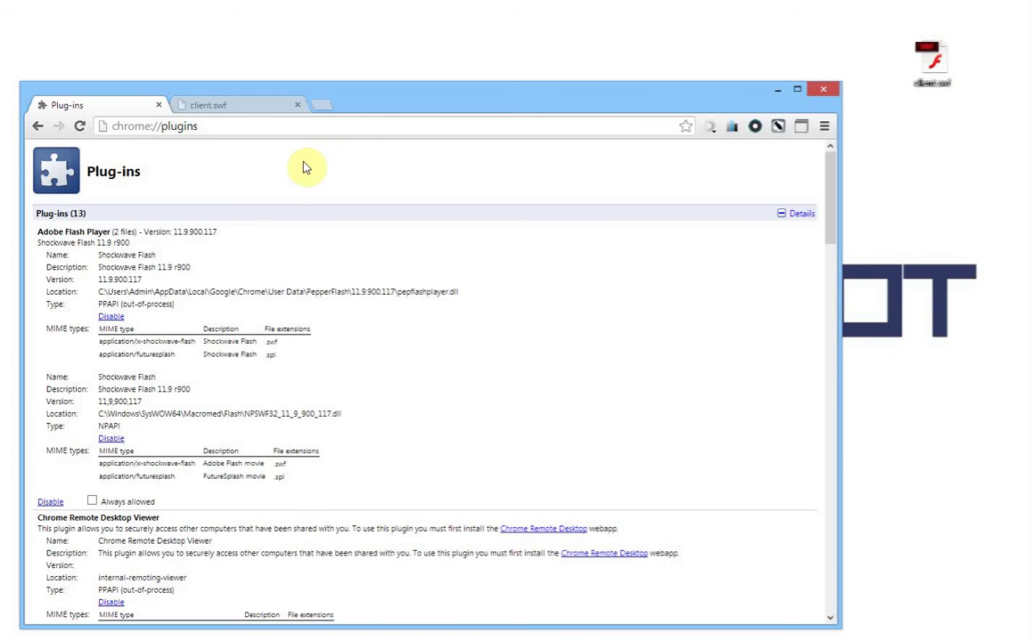
pyautogui.click(238, 108)
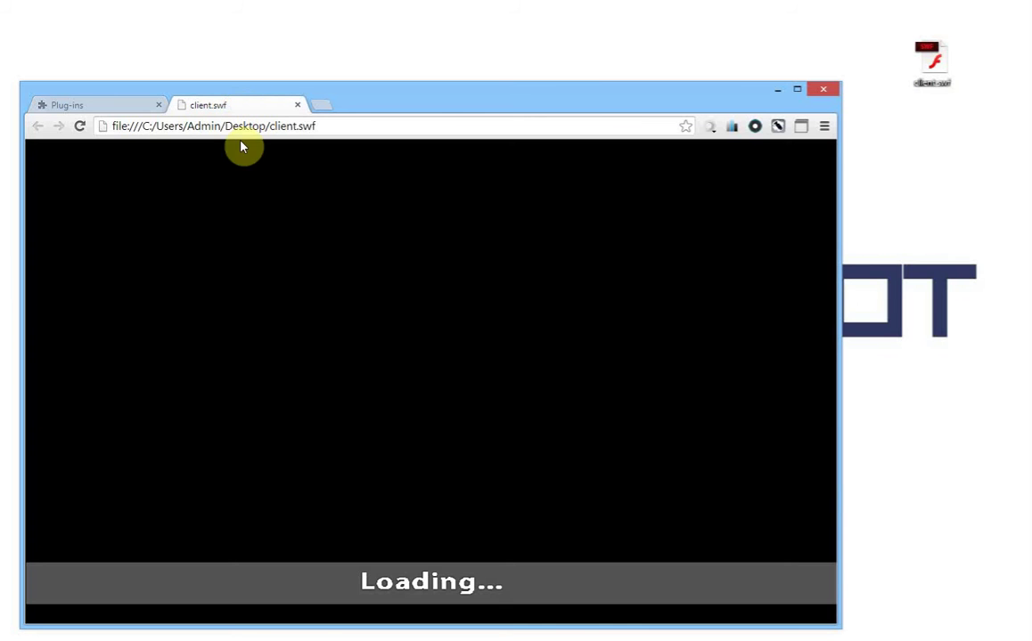
pyautogui.rightClick(355, 326)
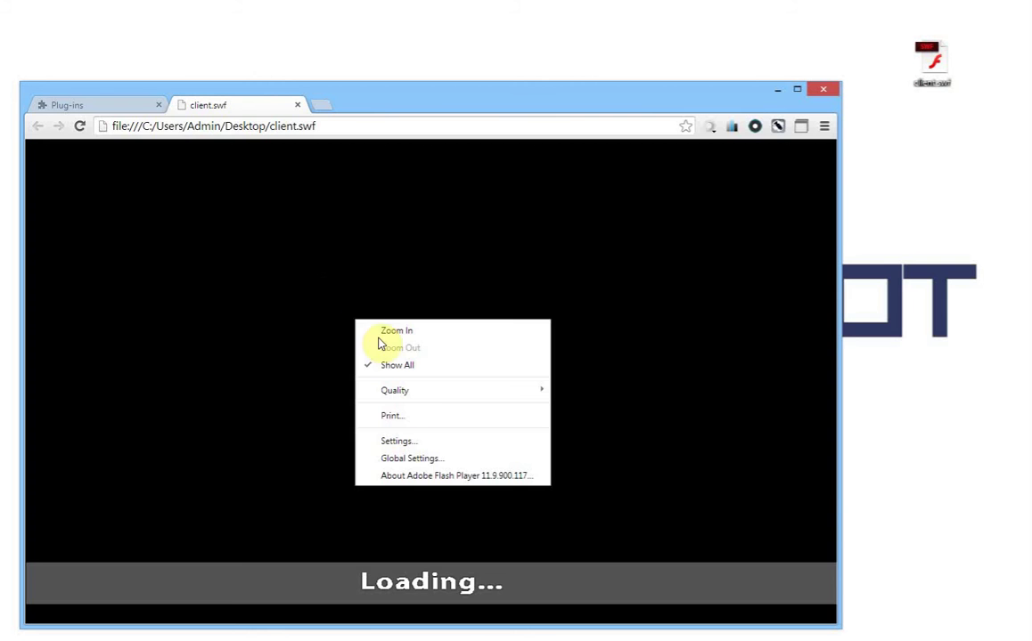
pyautogui.click(429, 458)
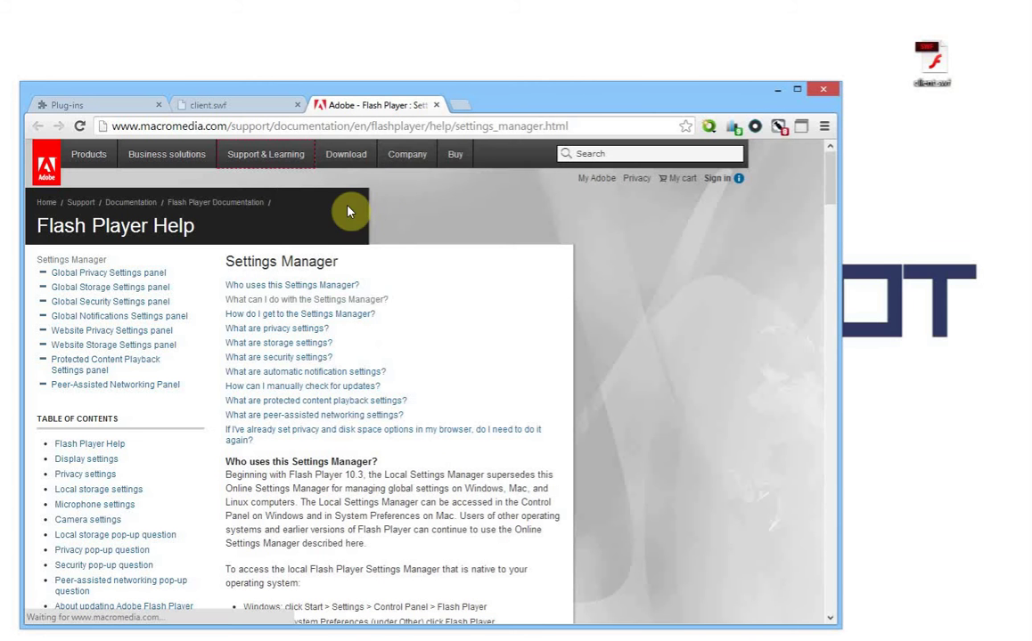
pyautogui.click(438, 106)
pyautogui.click(103, 103)
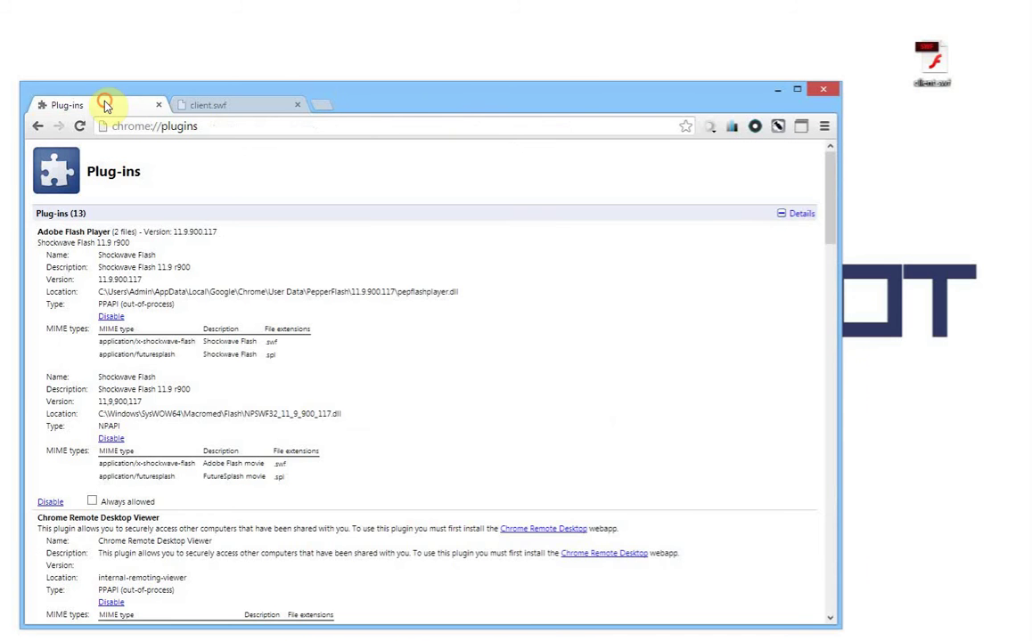
pyautogui.click(781, 215)
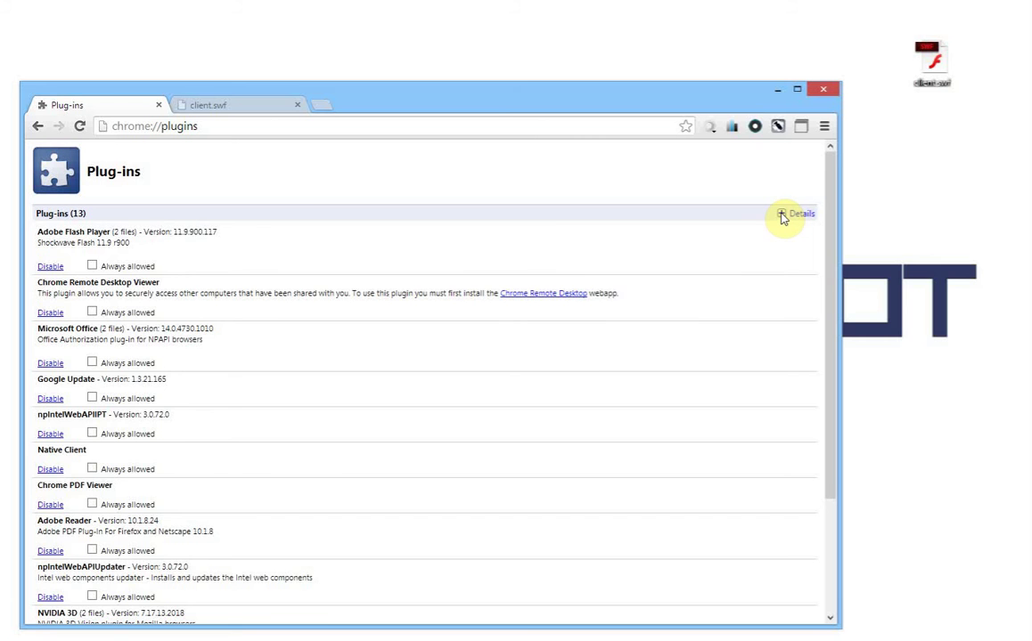
# Disable PPAPI Shockwave Flash in plug-in Details, then close and reopen client.swf in a fresh tab.
pyautogui.click(781, 215)
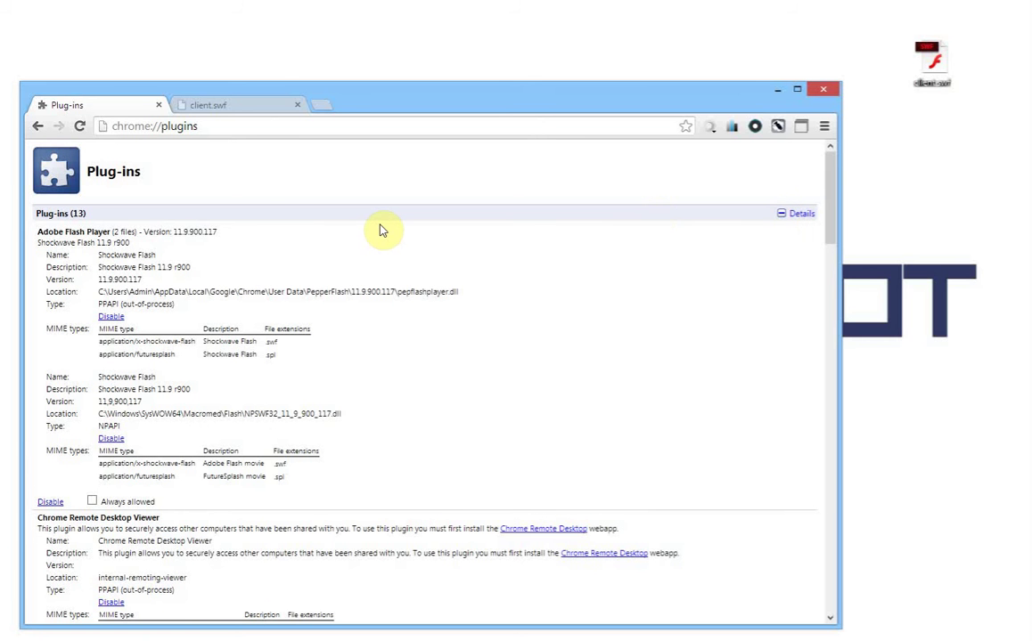
pyautogui.click(110, 317)
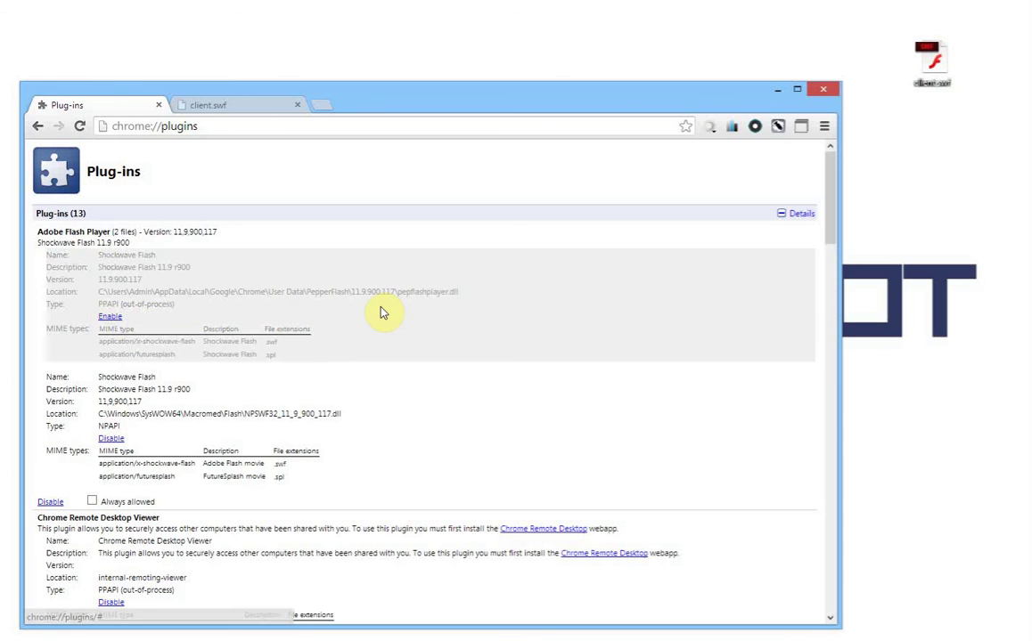
pyautogui.click(254, 107)
pyautogui.click(297, 105)
pyautogui.moveTo(932, 60); pyautogui.dragTo(261, 100)
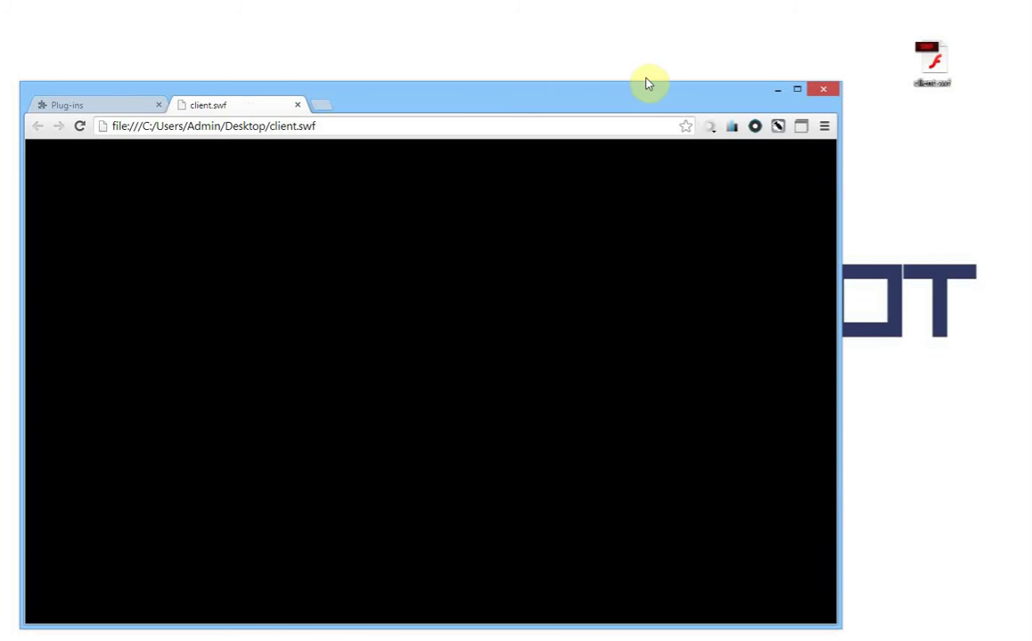
# From the game's Flash context menu, go to Global Settings > Advanced > Trusted Location Settings.
pyautogui.rightClick(290, 231)
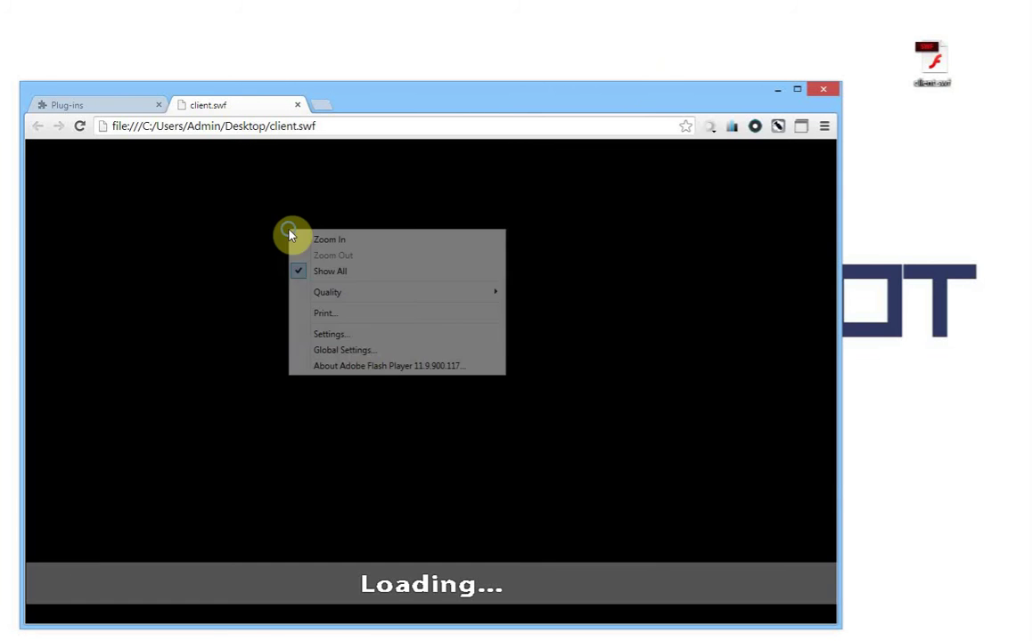
pyautogui.click(364, 348)
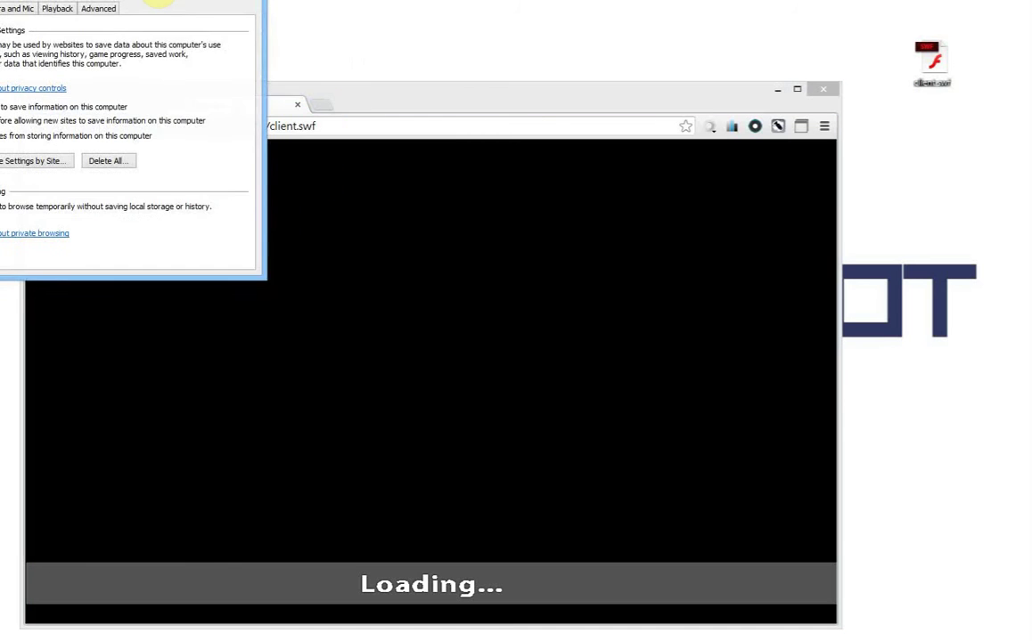
pyautogui.moveTo(387, 135); pyautogui.dragTo(420, 174)
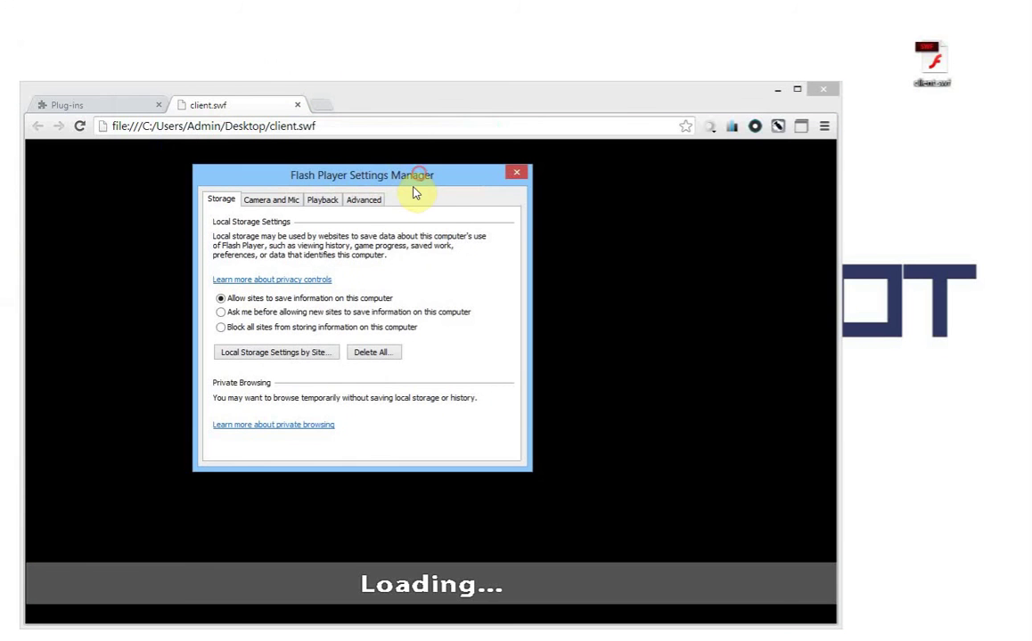
pyautogui.click(363, 200)
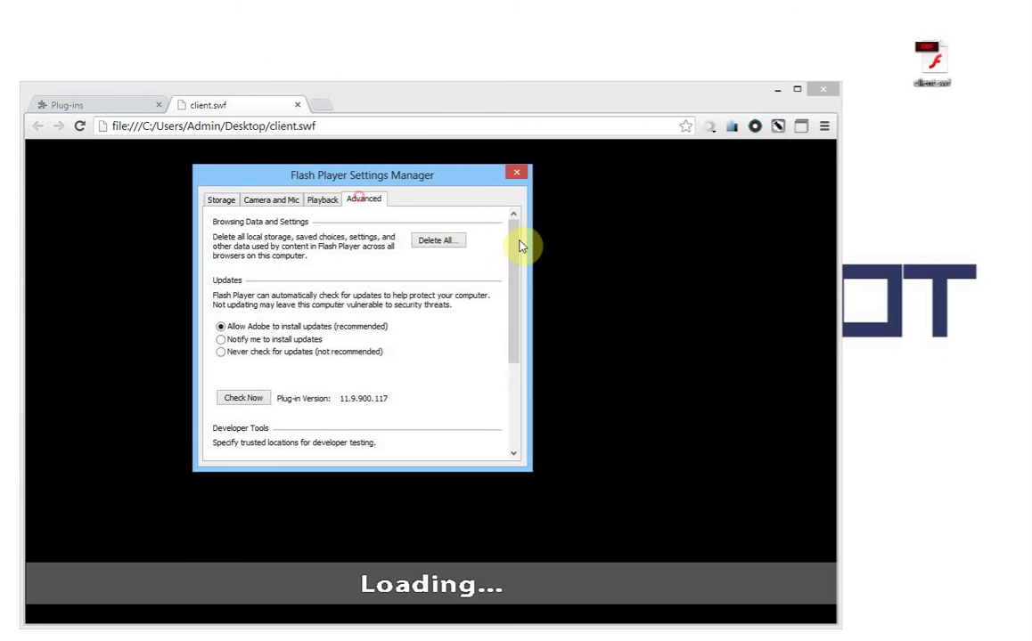
pyautogui.moveTo(516, 267); pyautogui.dragTo(524, 385)
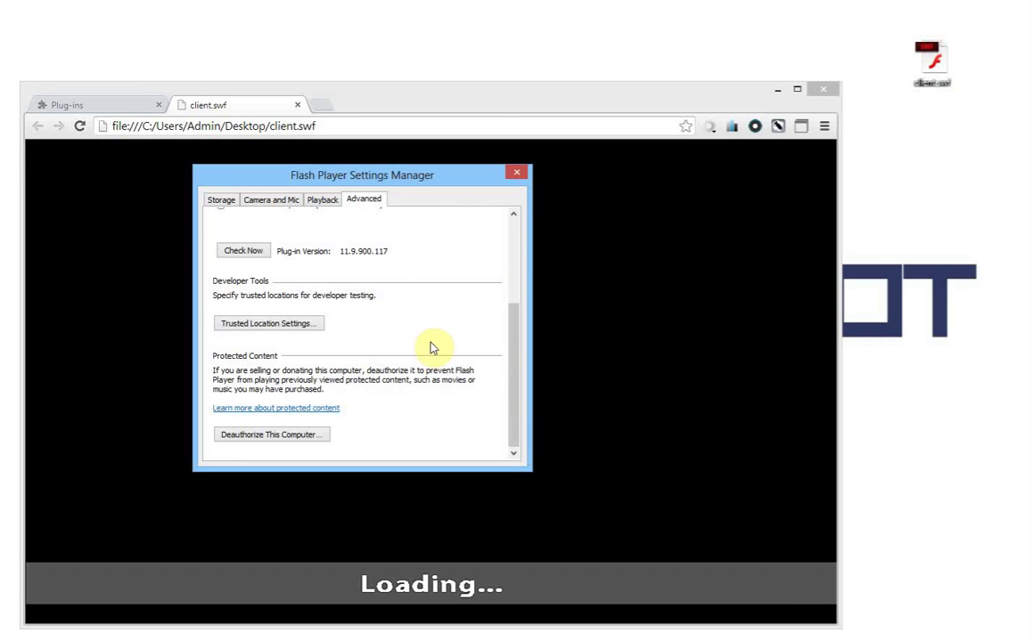
pyautogui.click(265, 326)
# Add the desktop client.swf as a trusted site, confirm, and close both Flash settings windows.
pyautogui.click(235, 451)
pyautogui.click(270, 287)
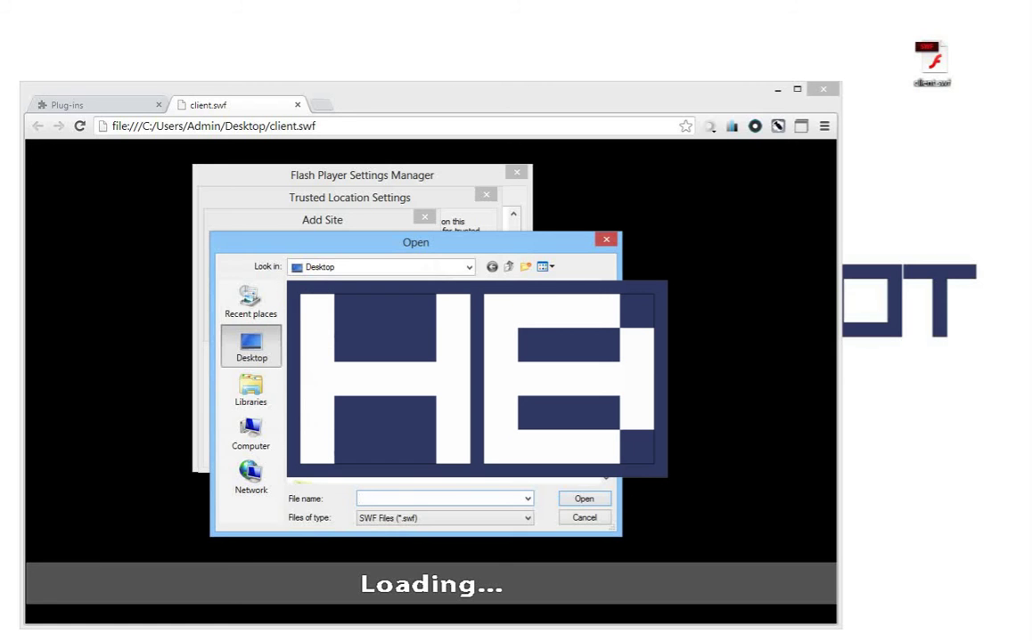
pyautogui.click(339, 451)
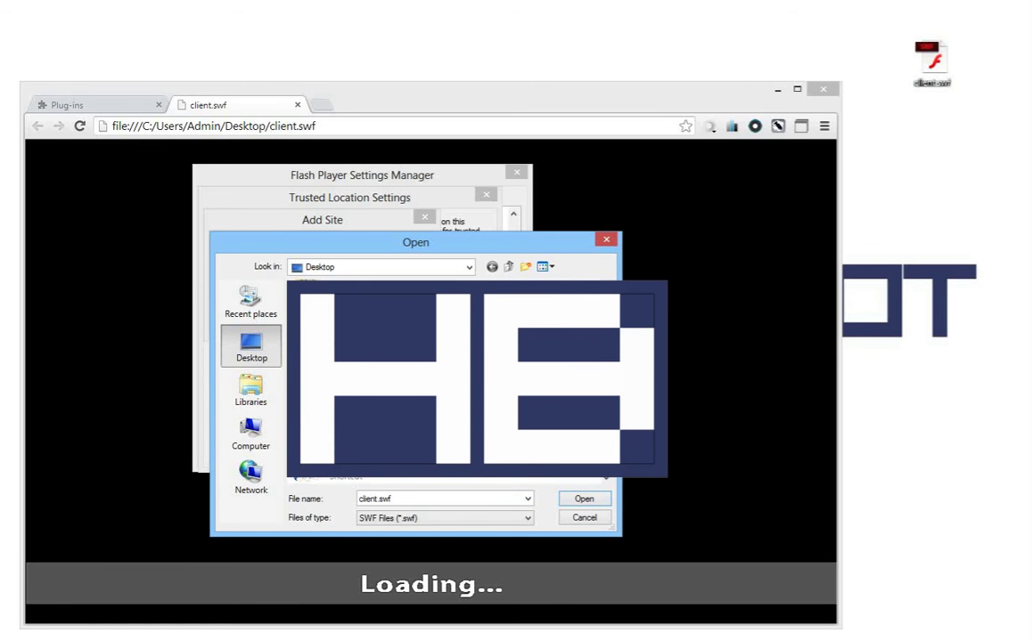
pyautogui.press('Return')
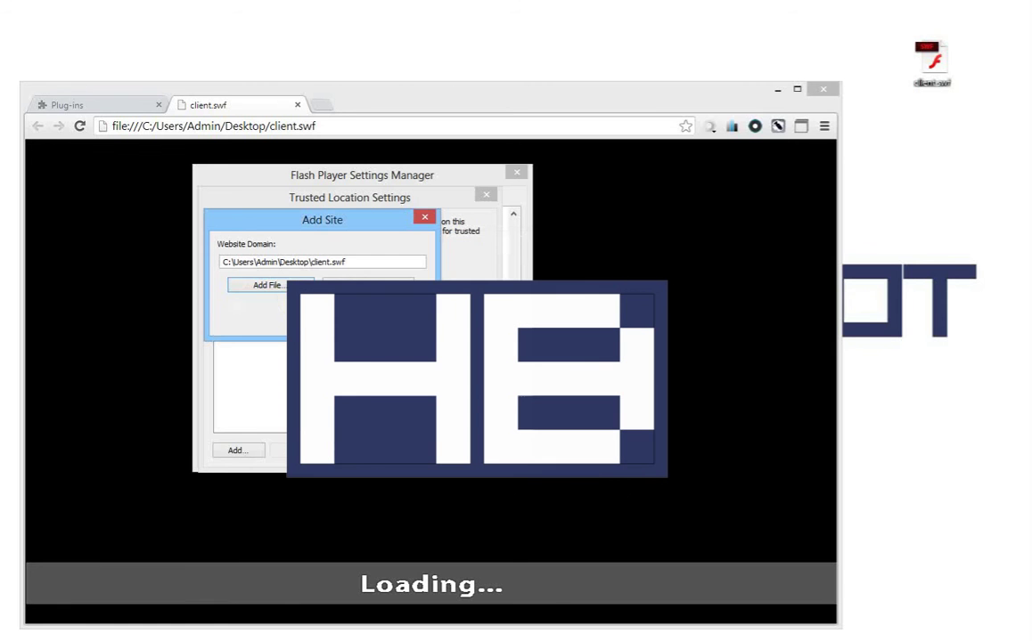
pyautogui.click(267, 285)
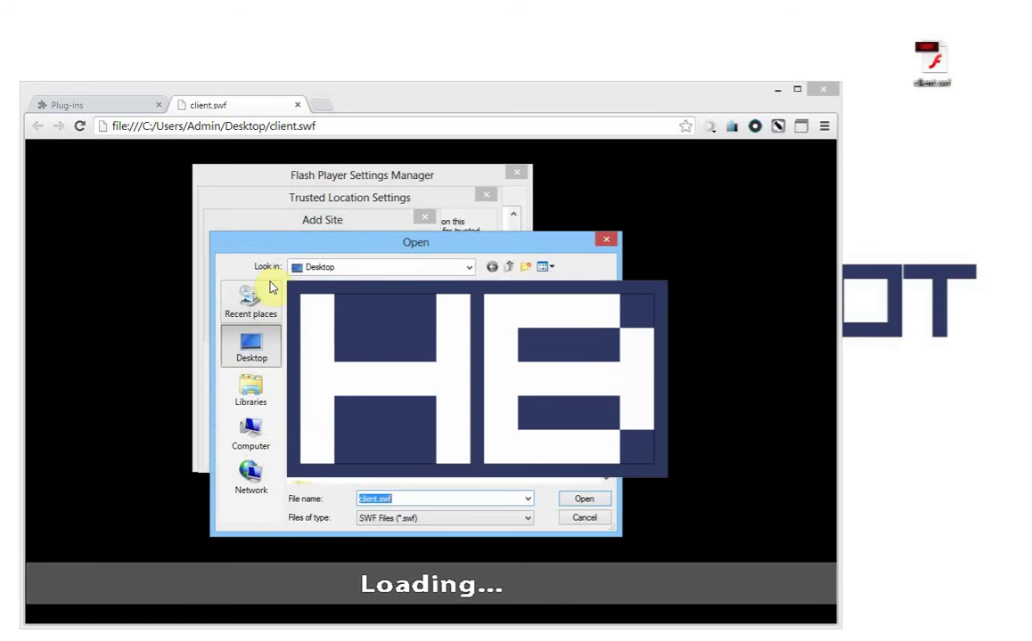
pyautogui.click(588, 517)
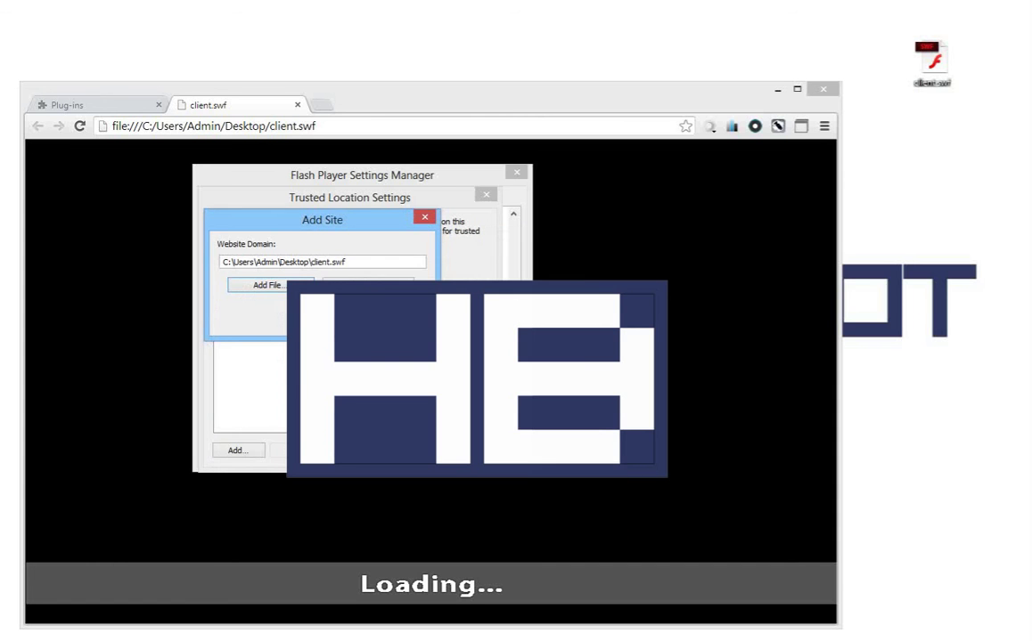
pyautogui.click(343, 323)
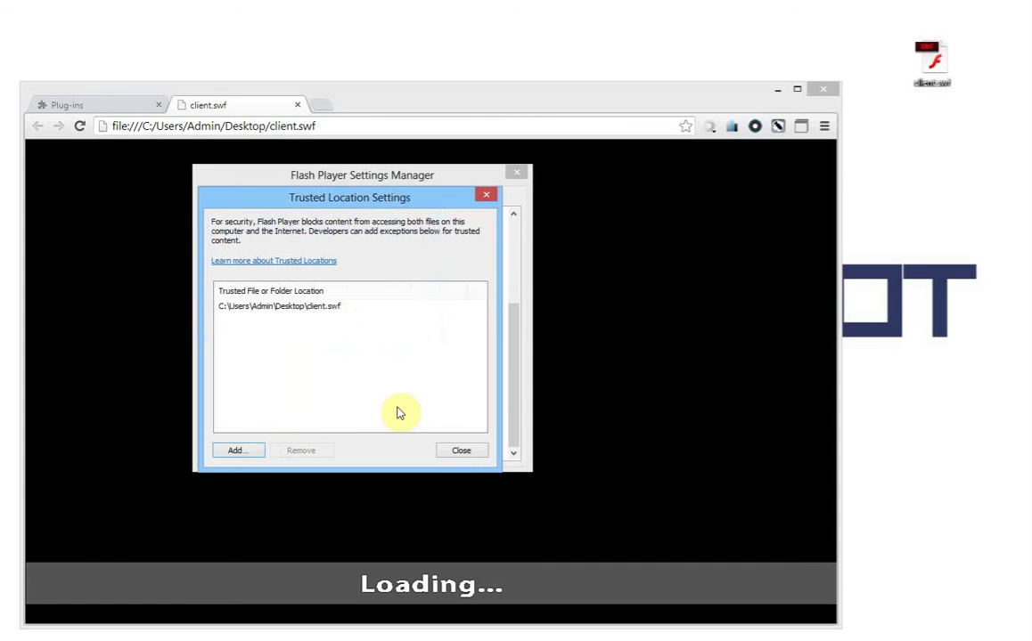
pyautogui.click(462, 451)
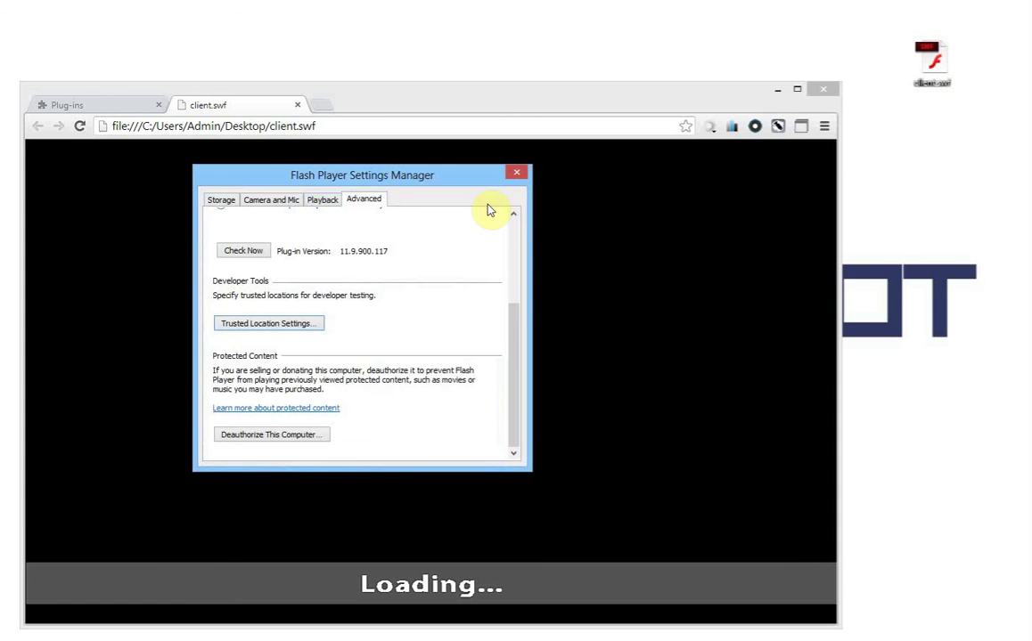
pyautogui.click(518, 174)
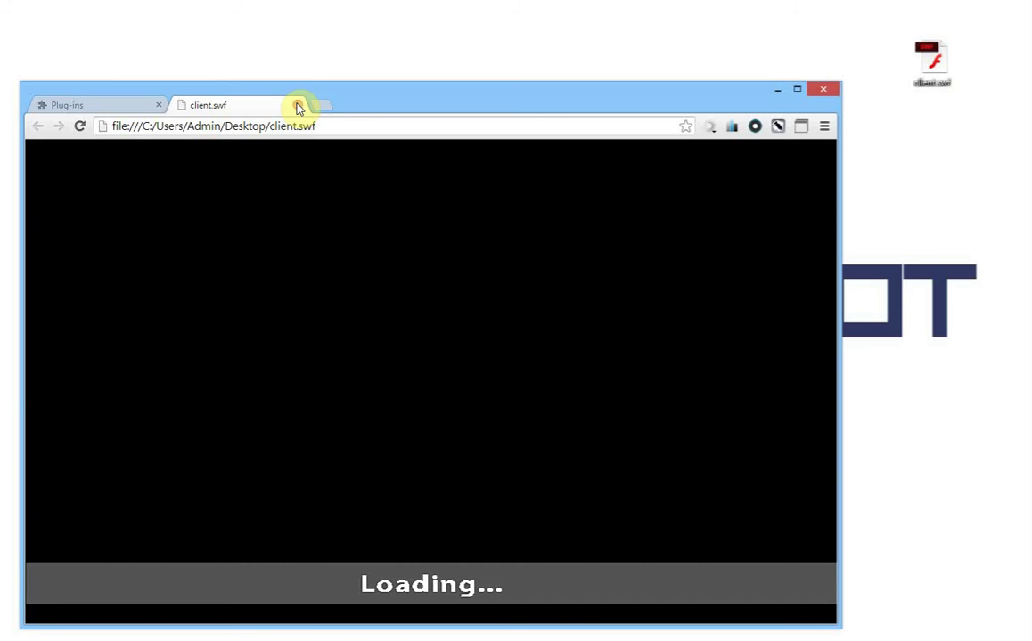
# Reopen client.swf so Realm of the Mad God loads, view its servers, and minimize Chrome.
pyautogui.click(296, 105)
pyautogui.moveTo(931, 60); pyautogui.dragTo(259, 98)
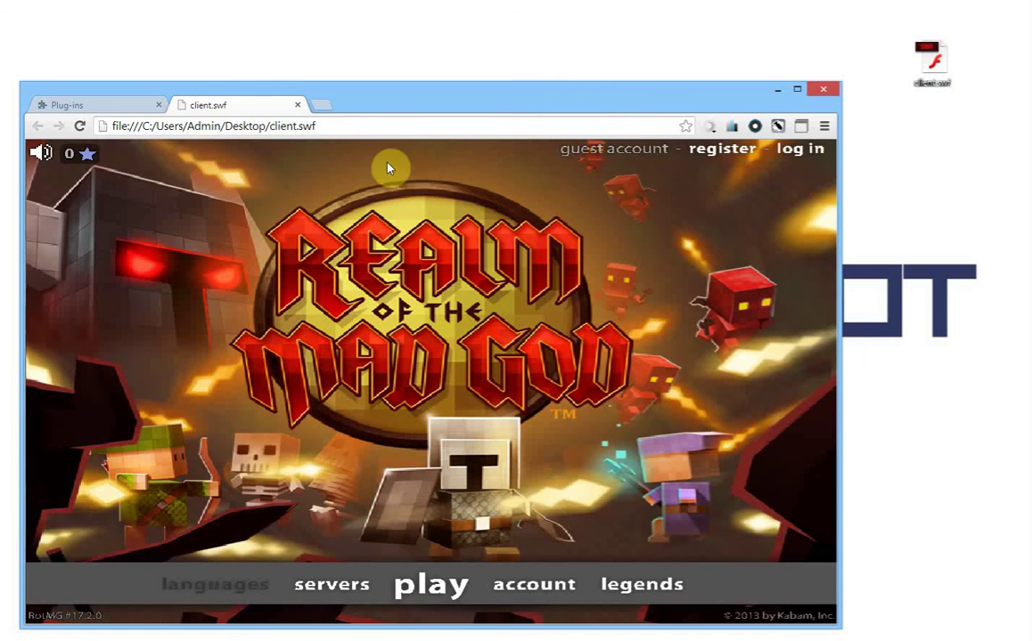
pyautogui.click(352, 583)
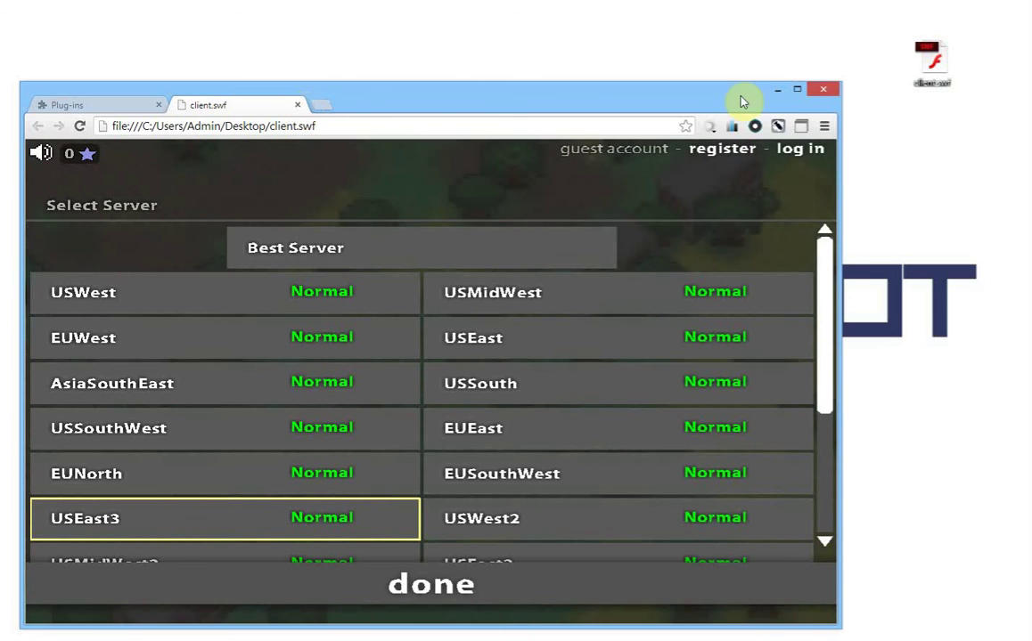
pyautogui.click(778, 90)
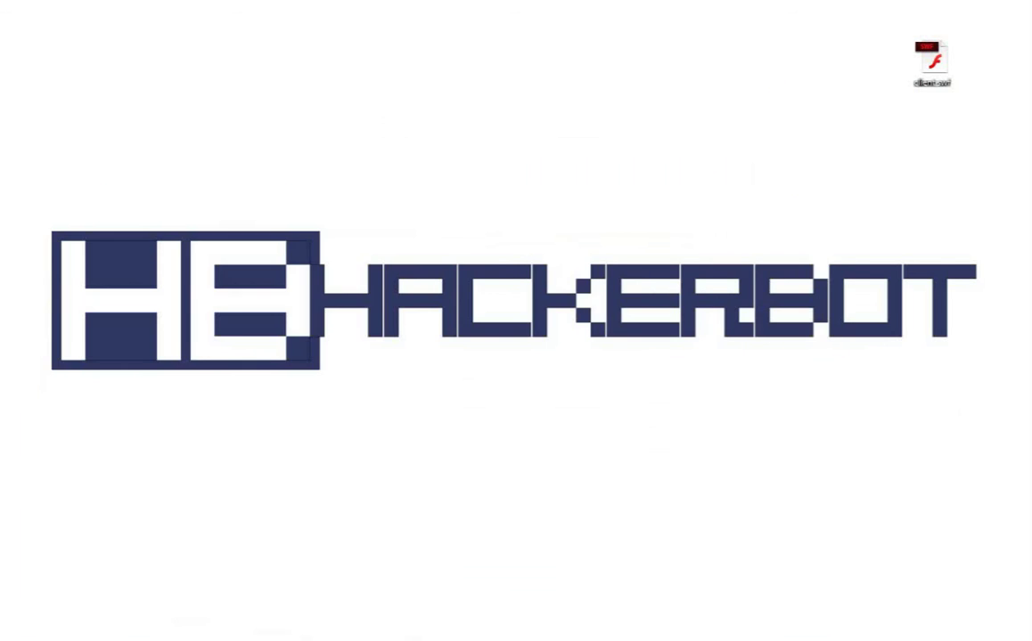
# Bring up Firefox and open the desktop client.swf in a new Firefox tab.
pyautogui.hotkey('alt', 'Tab')
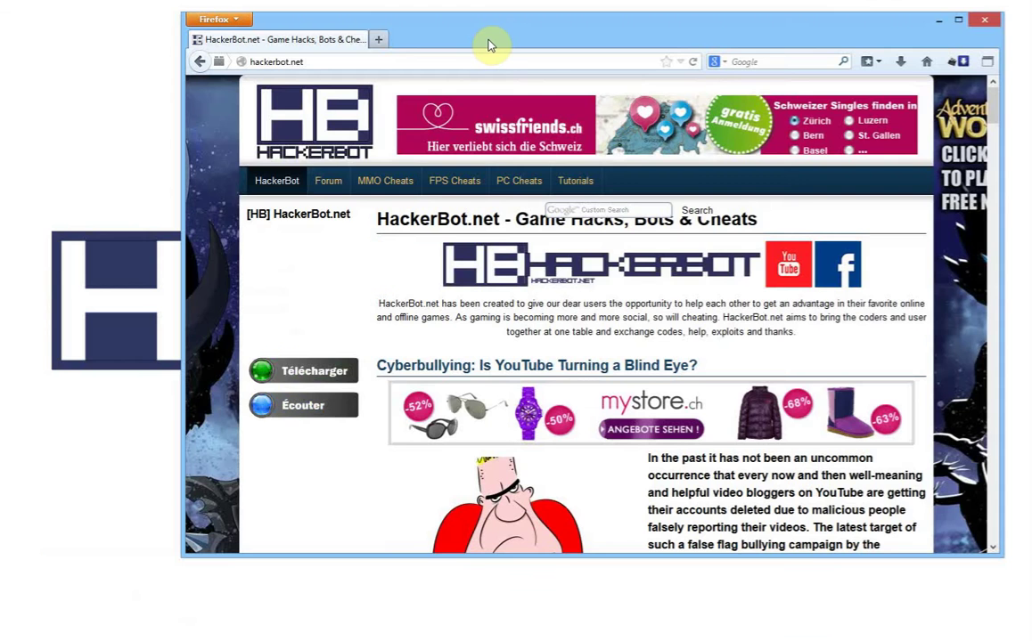
pyautogui.moveTo(496, 41); pyautogui.dragTo(394, 76)
pyautogui.moveTo(935, 67); pyautogui.dragTo(461, 80)
pyautogui.click(367, 75)
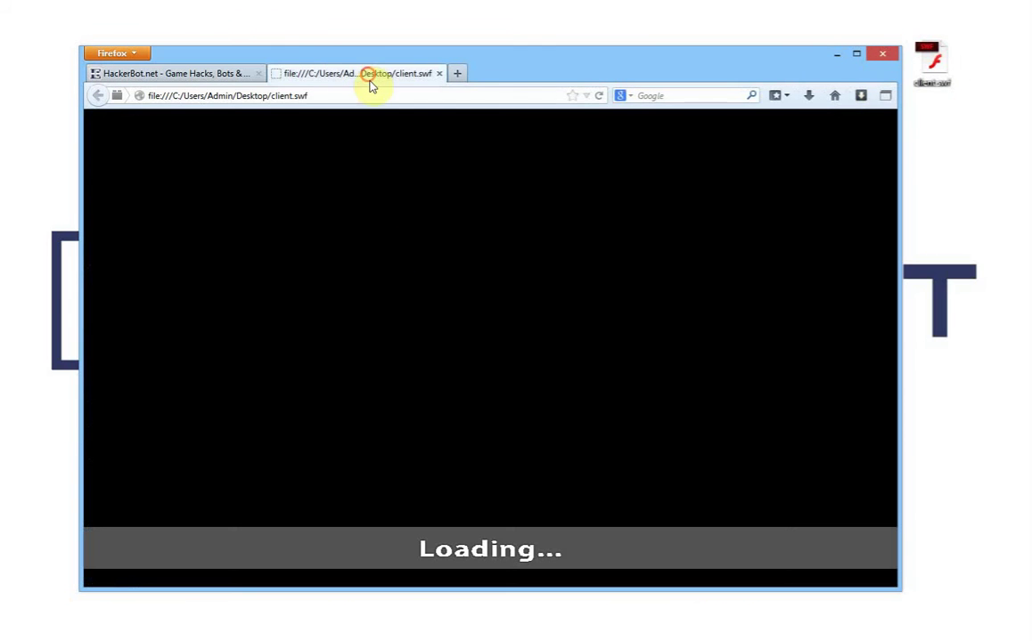
# Open Flash Global Settings from the game and go to Advanced > Trusted Location Settings.
pyautogui.rightClick(384, 238)
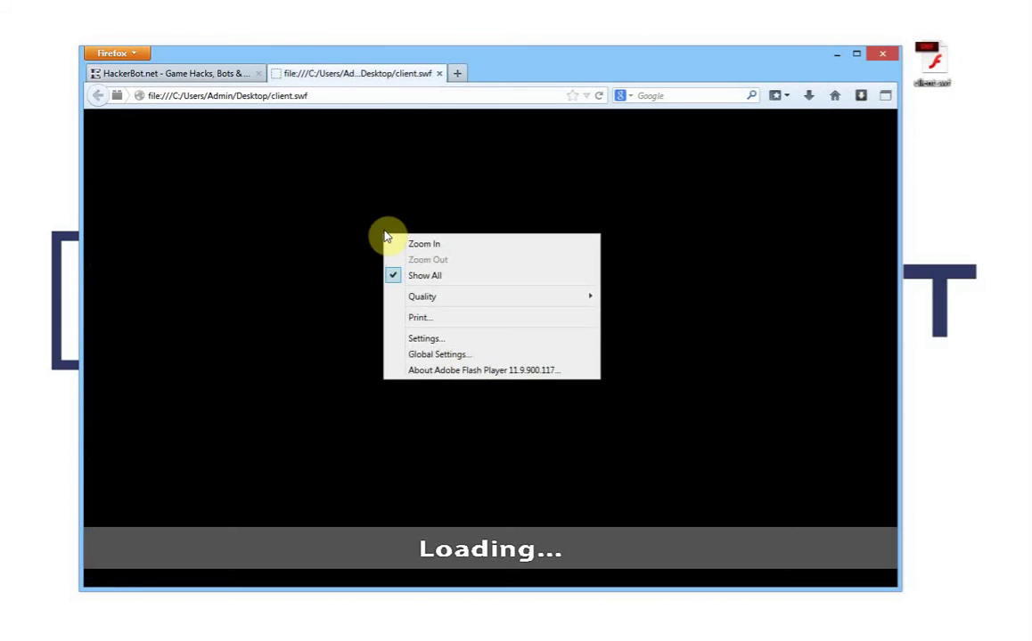
pyautogui.click(469, 353)
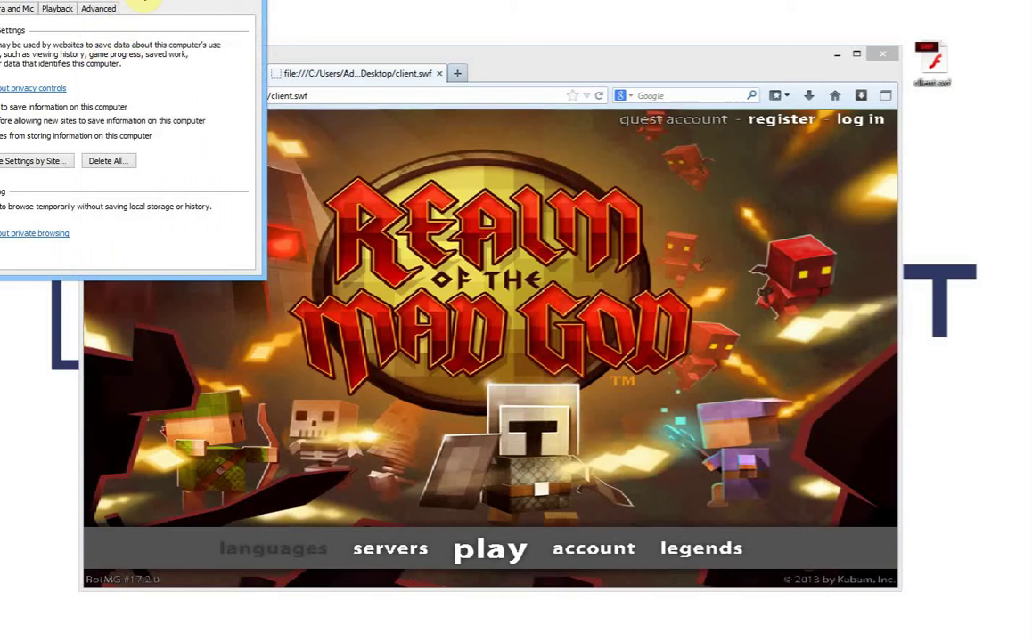
pyautogui.moveTo(124, 1); pyautogui.dragTo(417, 158)
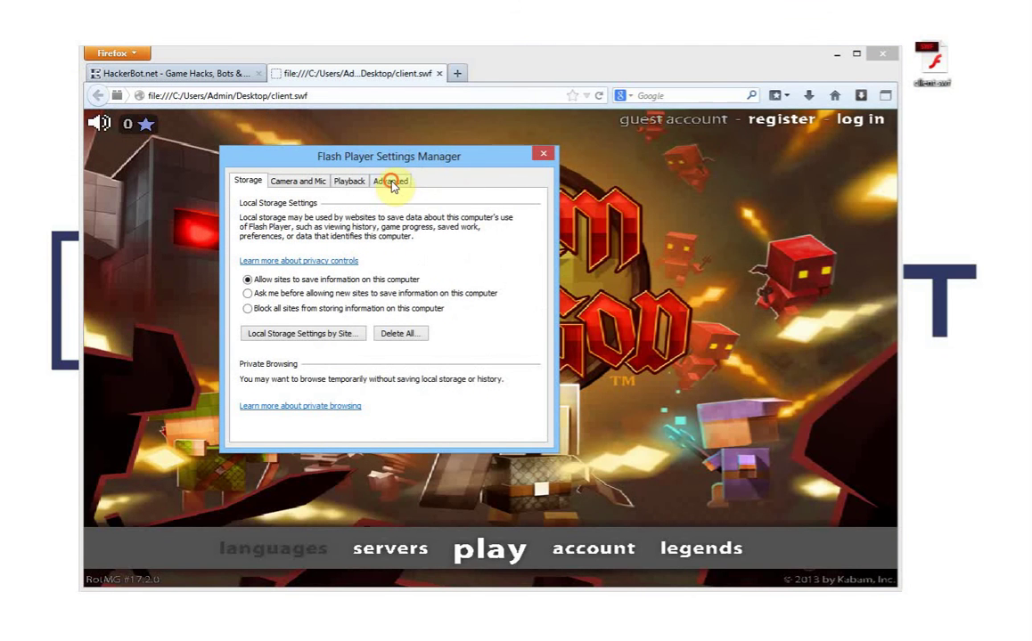
pyautogui.click(390, 180)
pyautogui.scroll(-5, 539, 285)
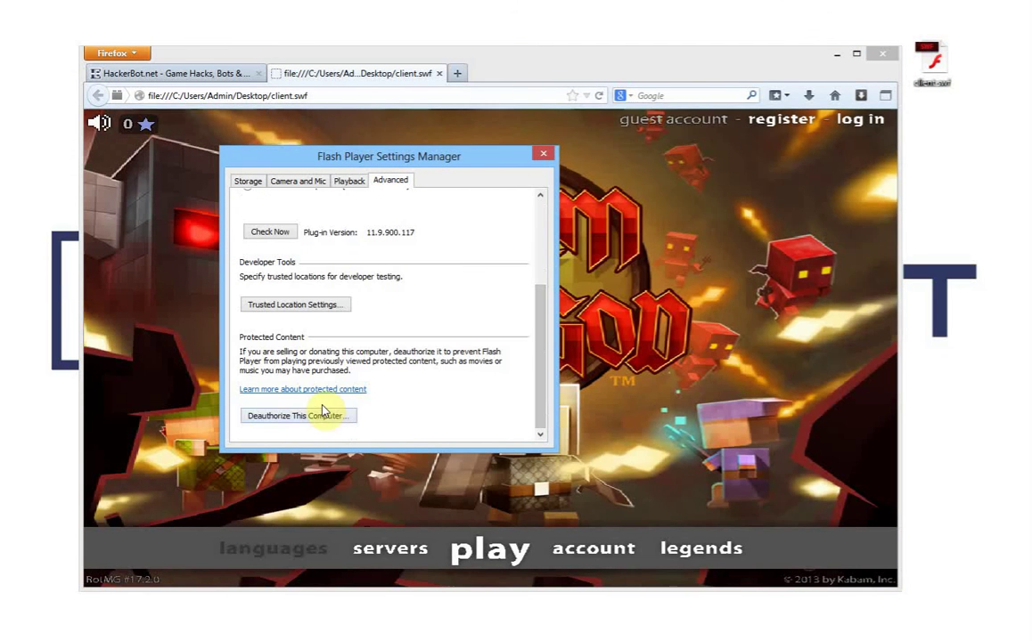
pyautogui.click(309, 310)
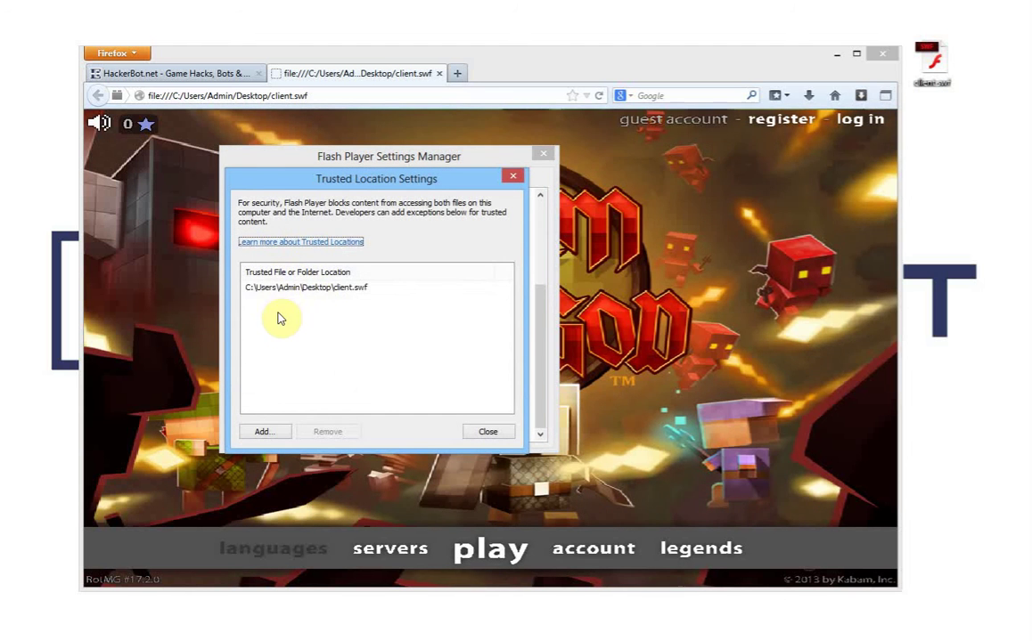
# Remove the old client.swf trusted entry and re-add client.swf with Add File, then confirm.
pyautogui.click(319, 288)
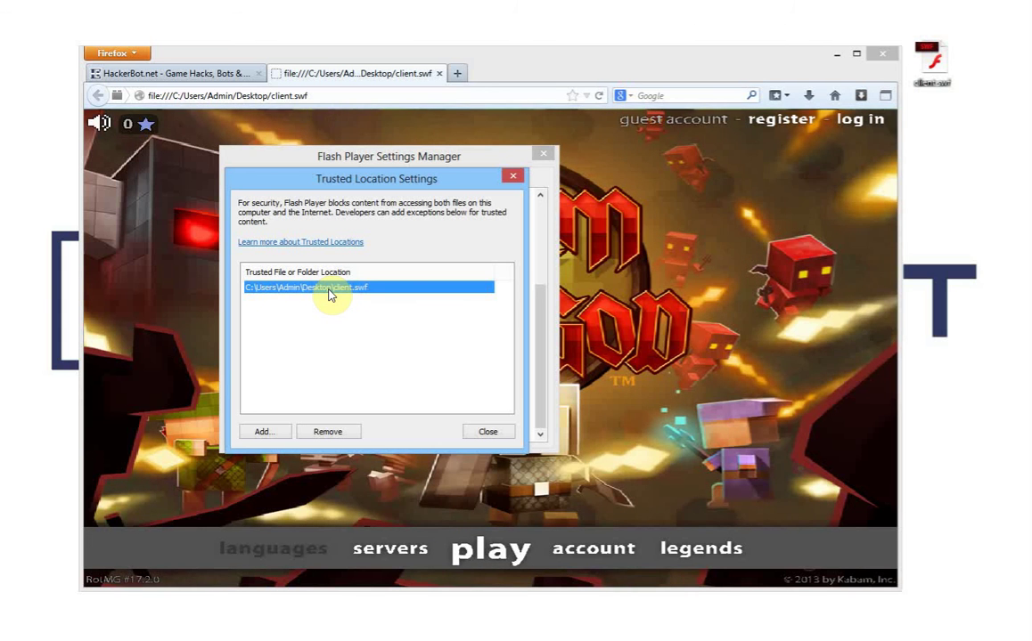
pyautogui.click(344, 433)
pyautogui.click(263, 431)
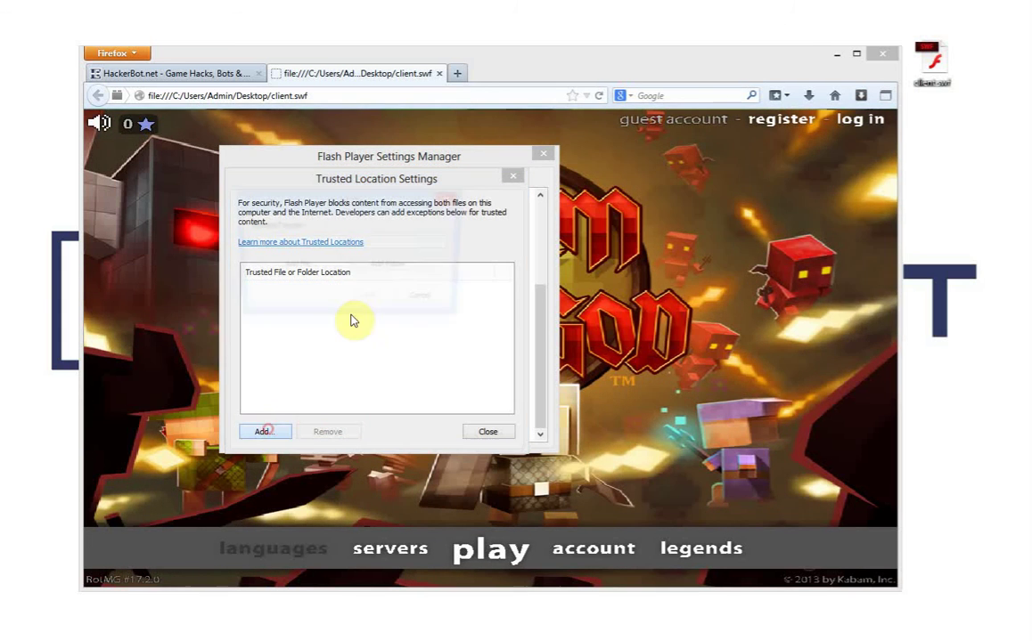
pyautogui.click(299, 268)
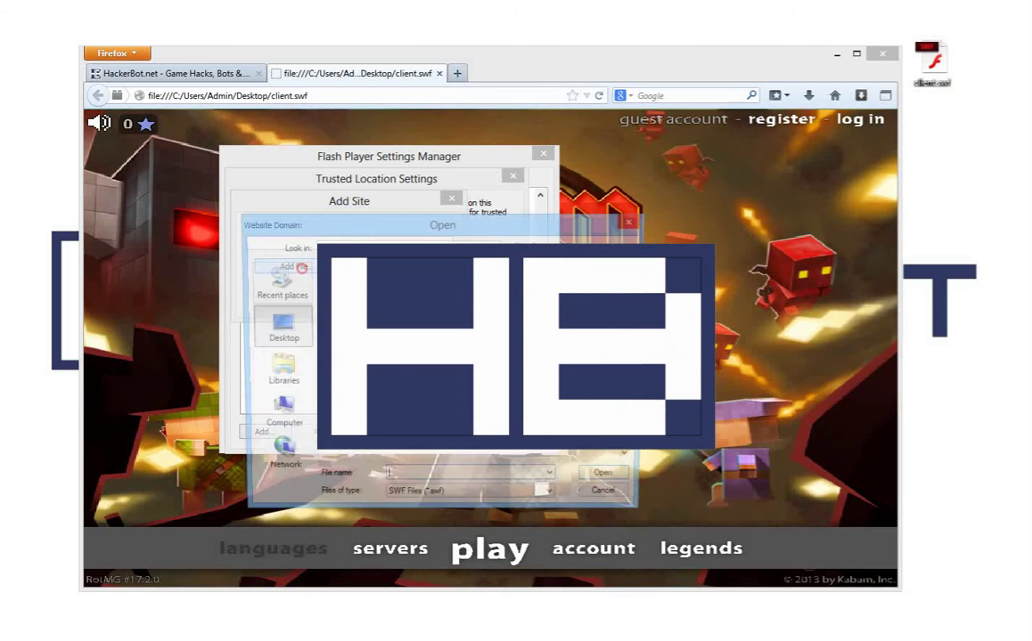
pyautogui.write('client.swf')
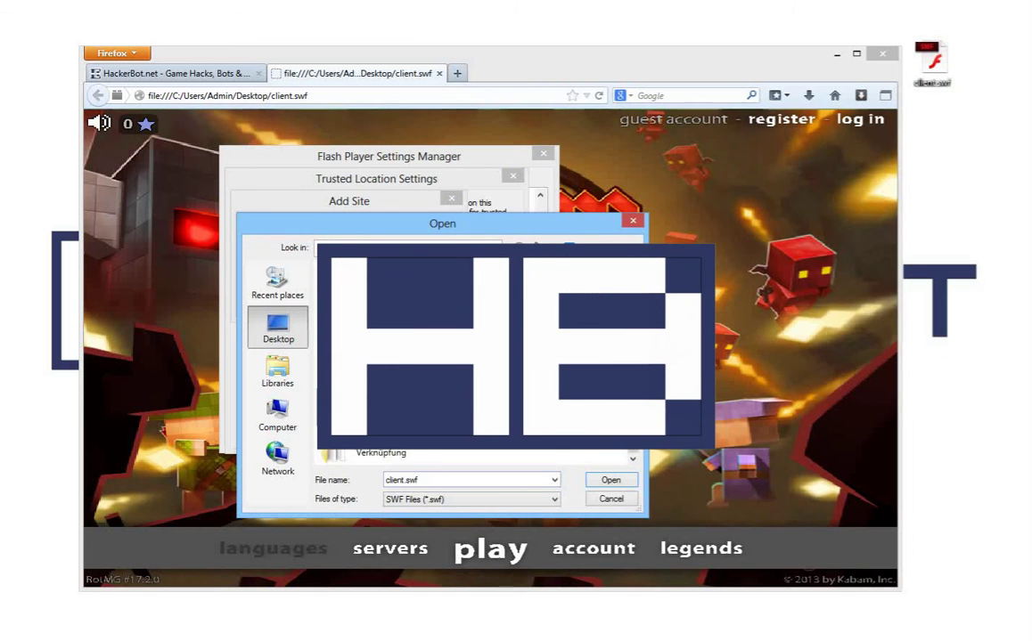
pyautogui.press('Return')
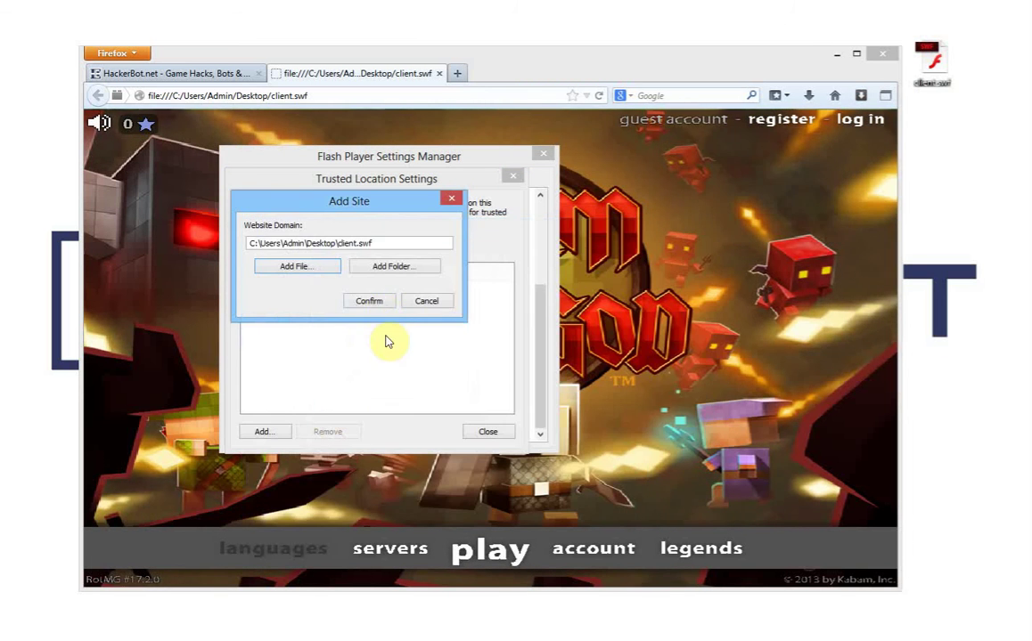
pyautogui.click(368, 302)
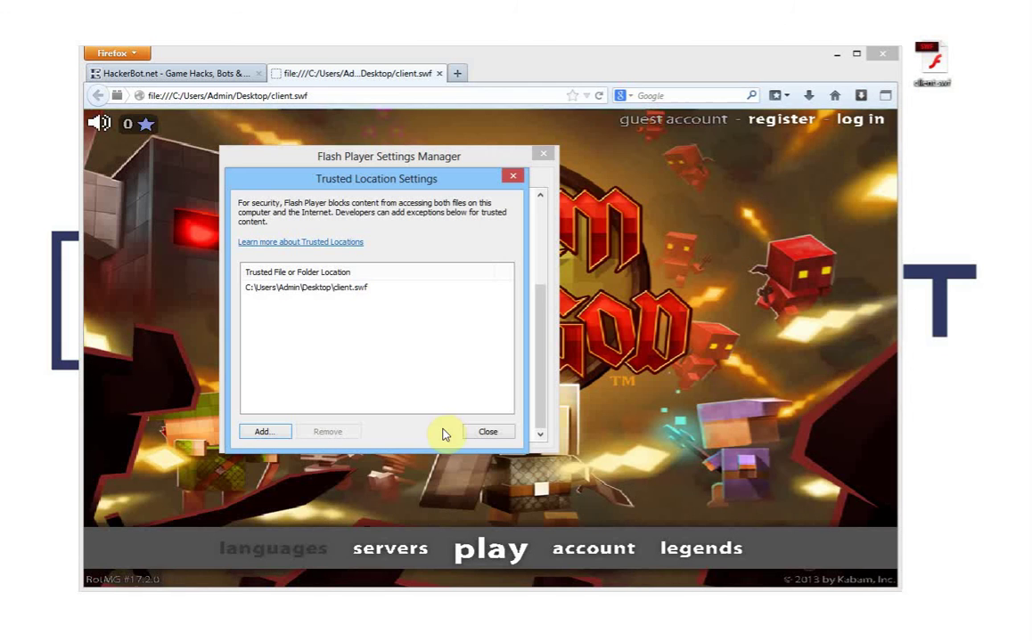